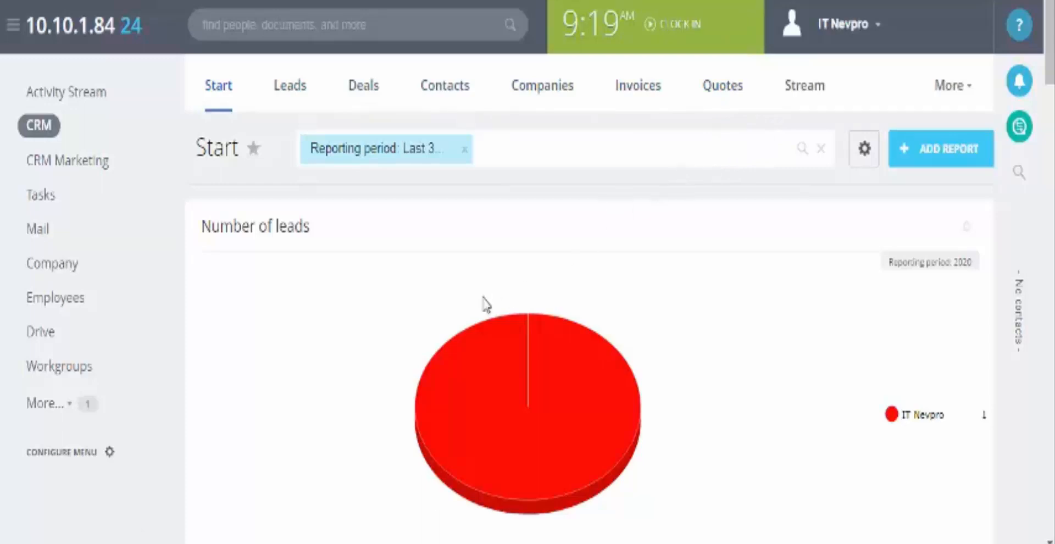
# Review the reports on the CRM start page, from the number of leads through the sales target to manager sales
pyautogui.moveTo(584, 437)
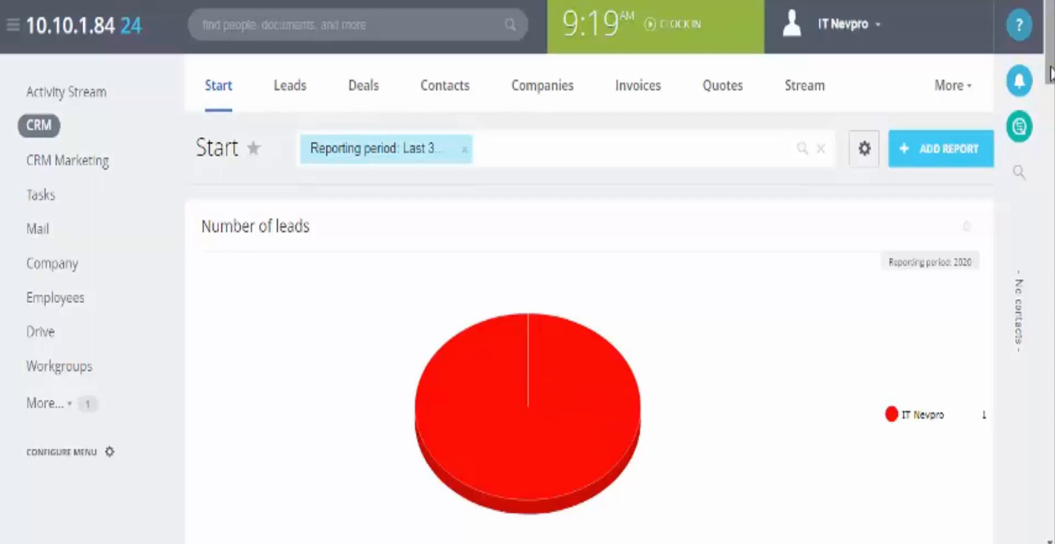
pyautogui.moveTo(1049, 73); pyautogui.dragTo(1050, 285)
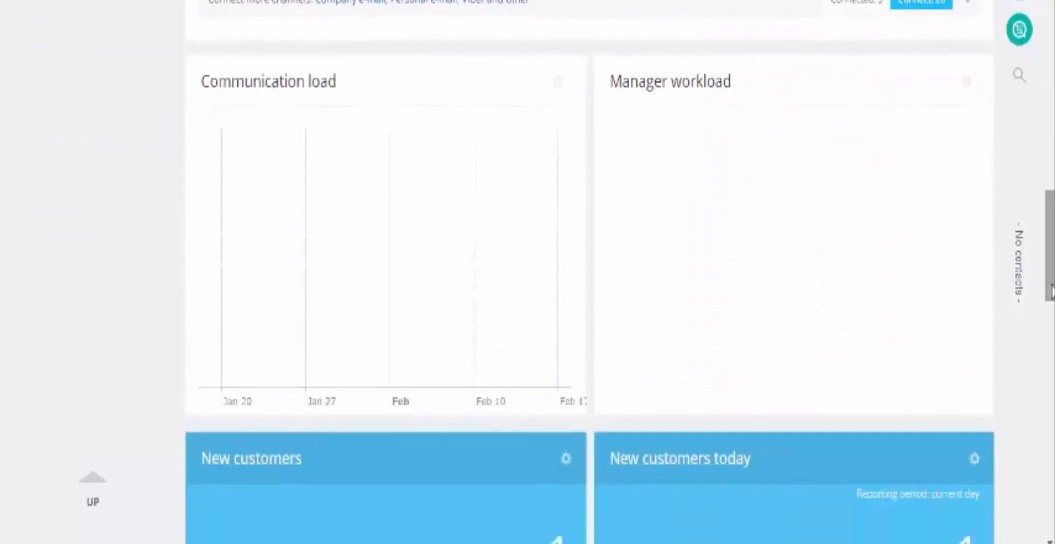
pyautogui.scroll(-15, 847, 328)
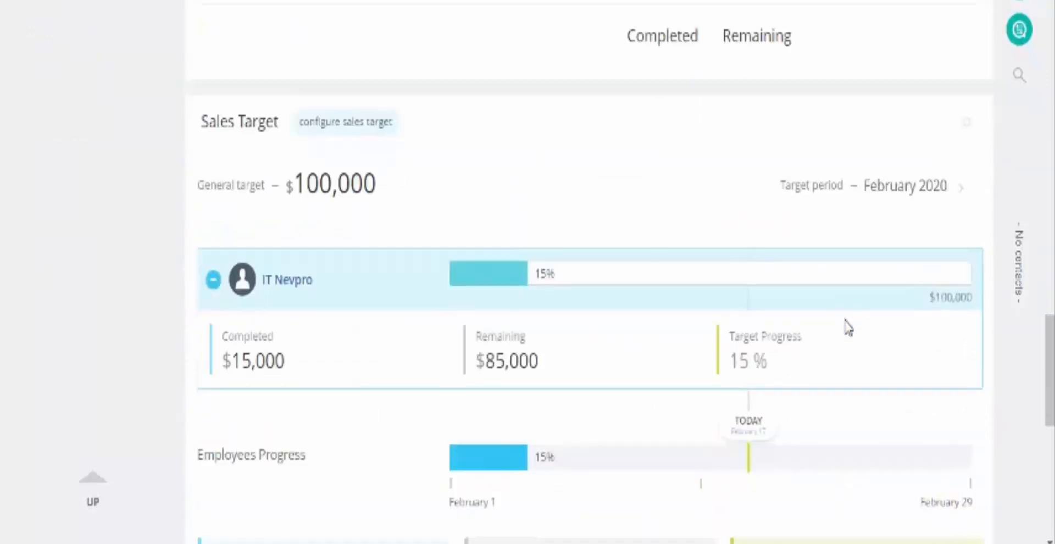
pyautogui.scroll(-5, 846, 328)
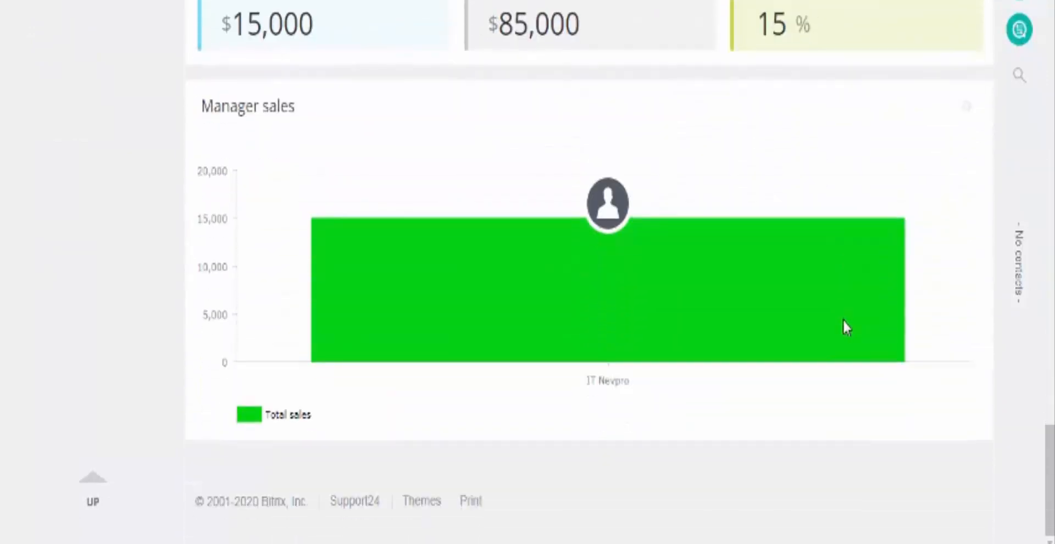
pyautogui.moveTo(841, 320)
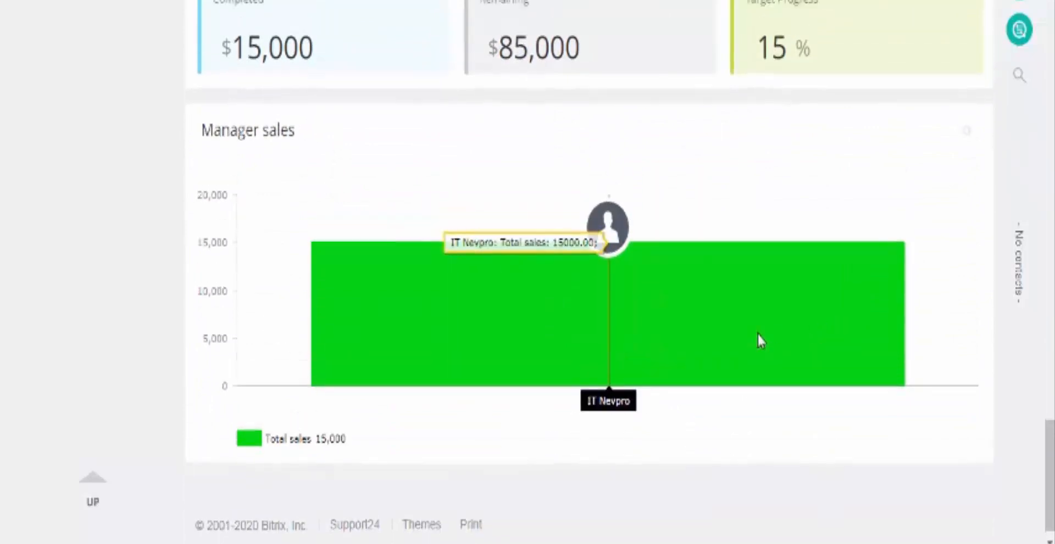
pyautogui.scroll(10, 758, 339)
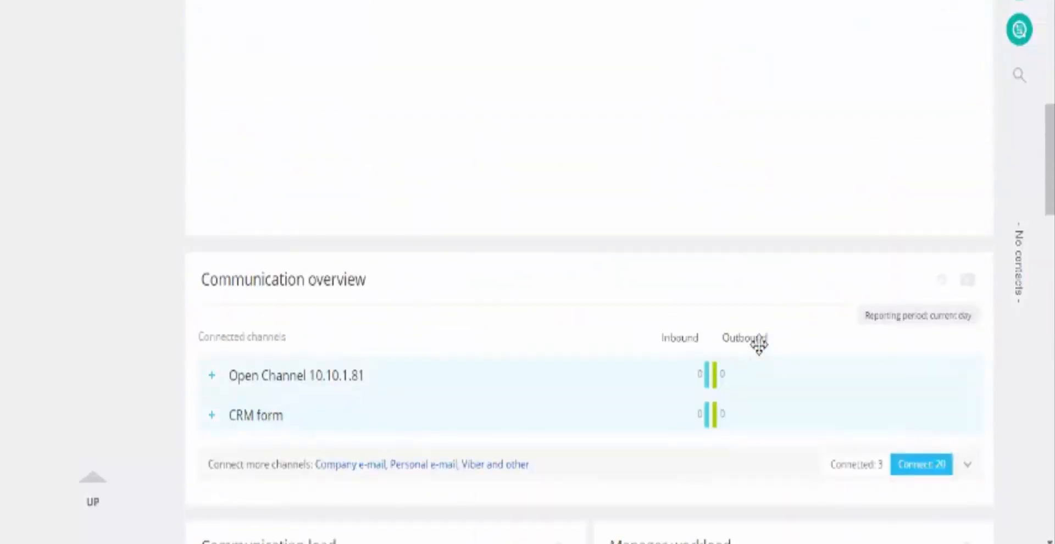
pyautogui.scroll(-1, 572, 275)
pyautogui.scroll(10, 594, 287)
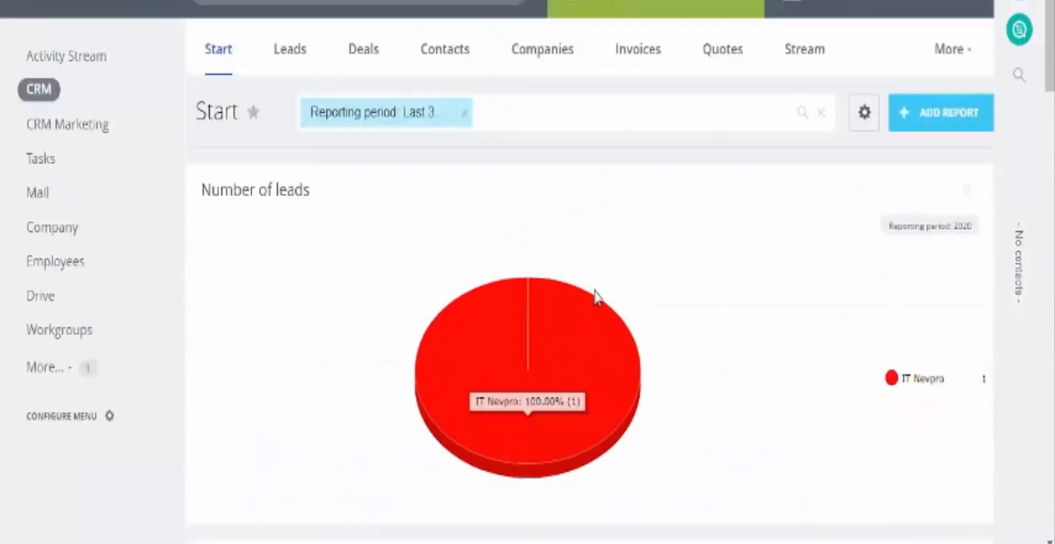
pyautogui.scroll(1, 597, 297)
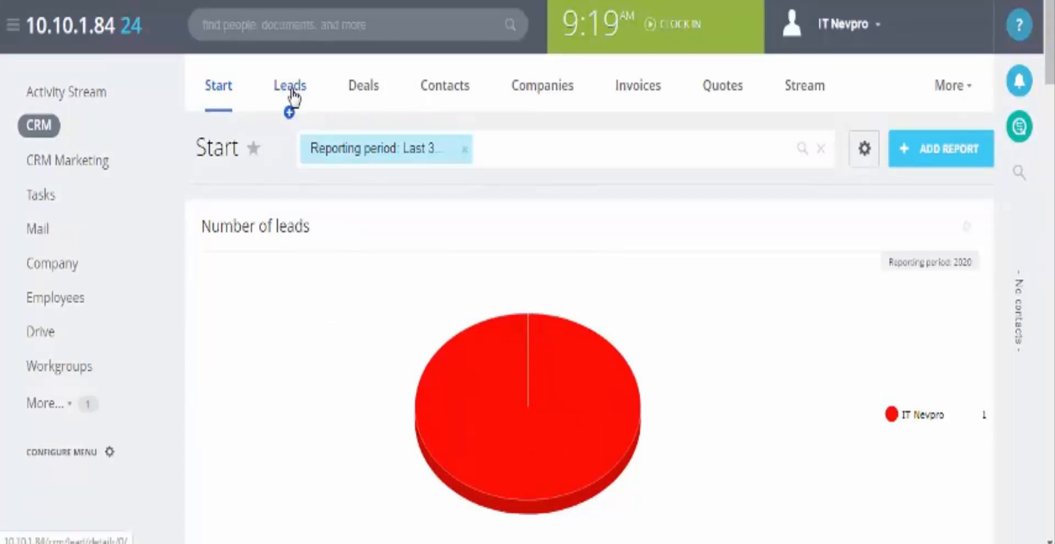
# Open the leads list and examine all sections of the new lead form, closing it without saving
pyautogui.click(292, 105)
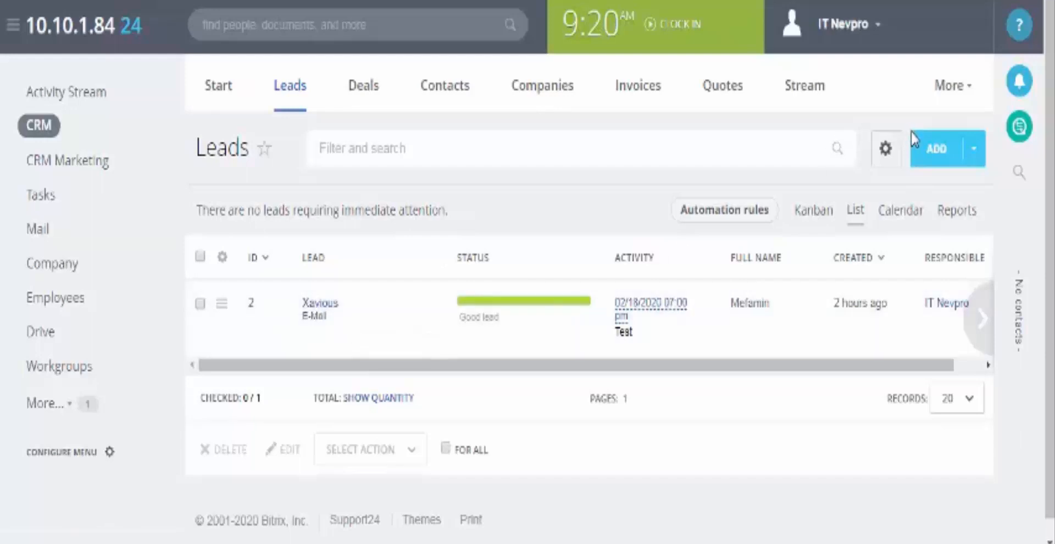
pyautogui.click(928, 154)
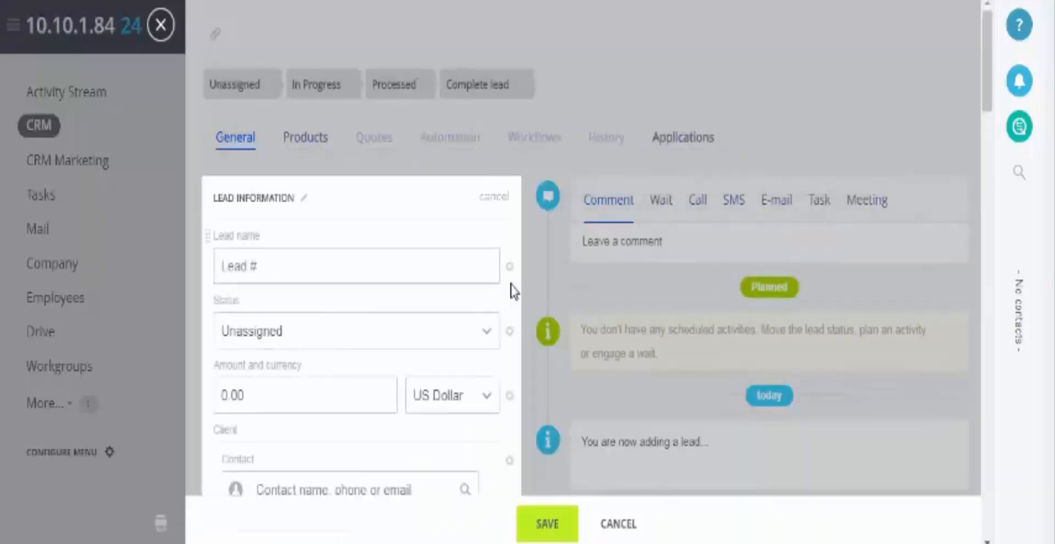
pyautogui.scroll(-2, 419, 280)
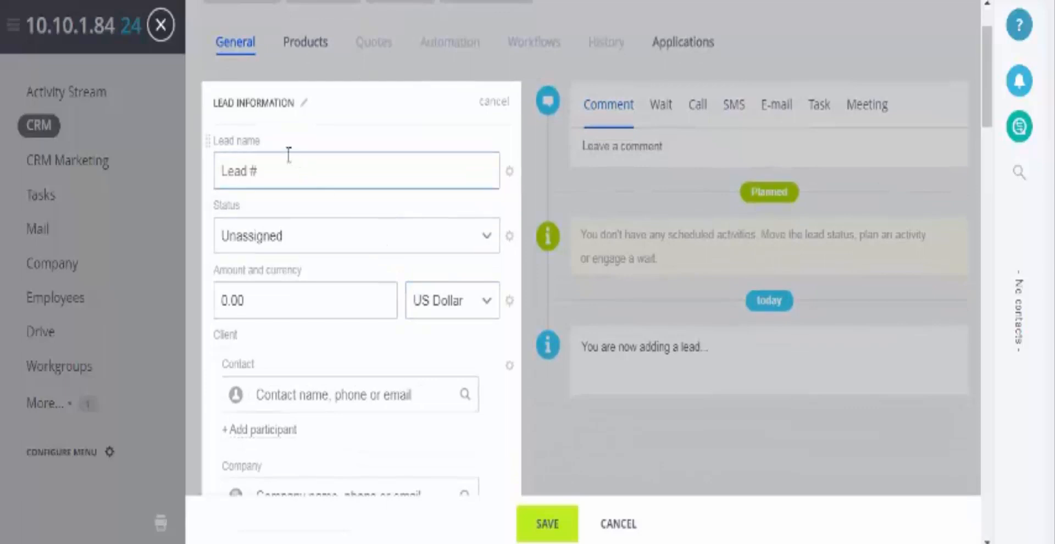
pyautogui.scroll(-6, 306, 188)
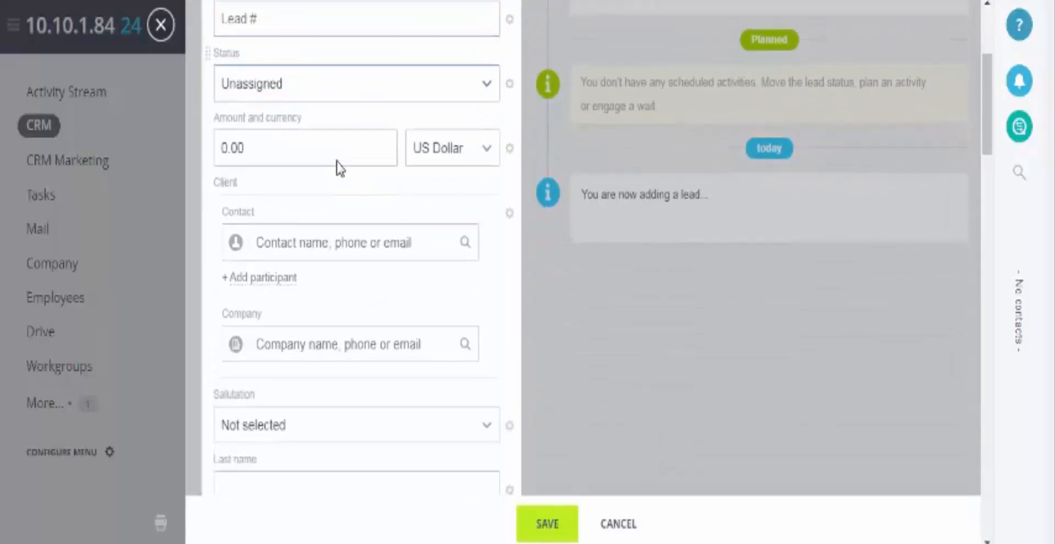
pyautogui.scroll(-8, 344, 171)
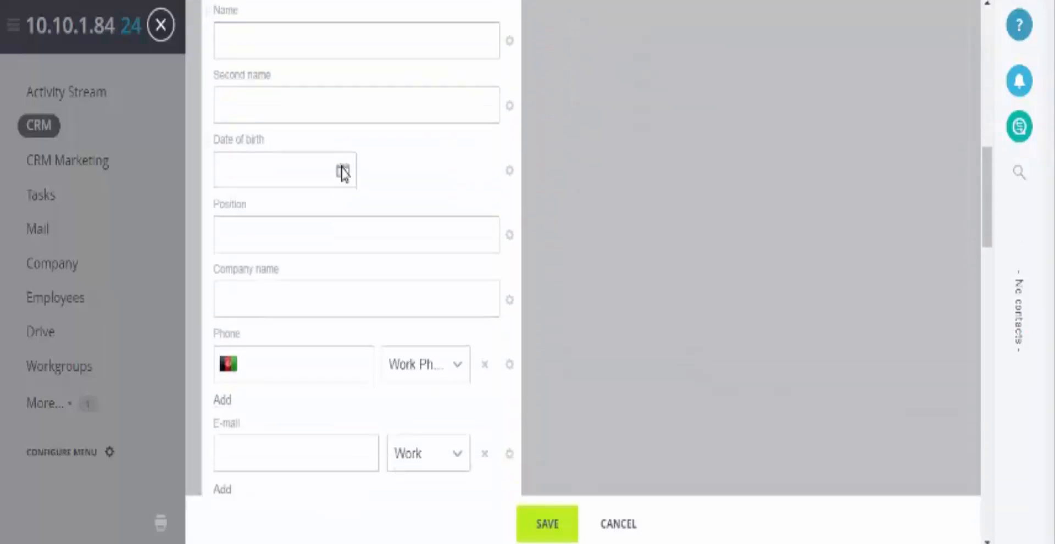
pyautogui.scroll(-2, 355, 176)
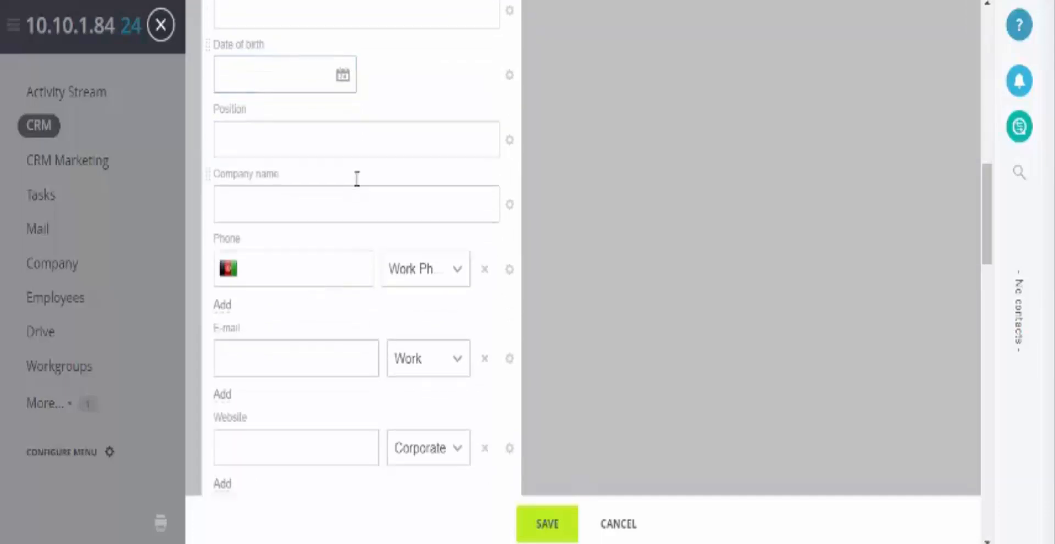
pyautogui.scroll(-10, 357, 188)
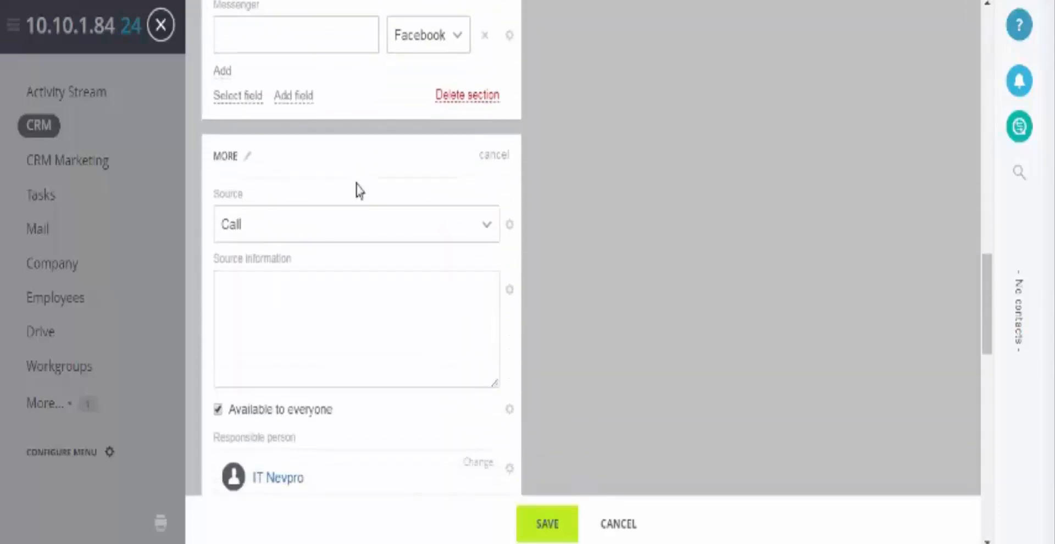
pyautogui.scroll(-18, 357, 188)
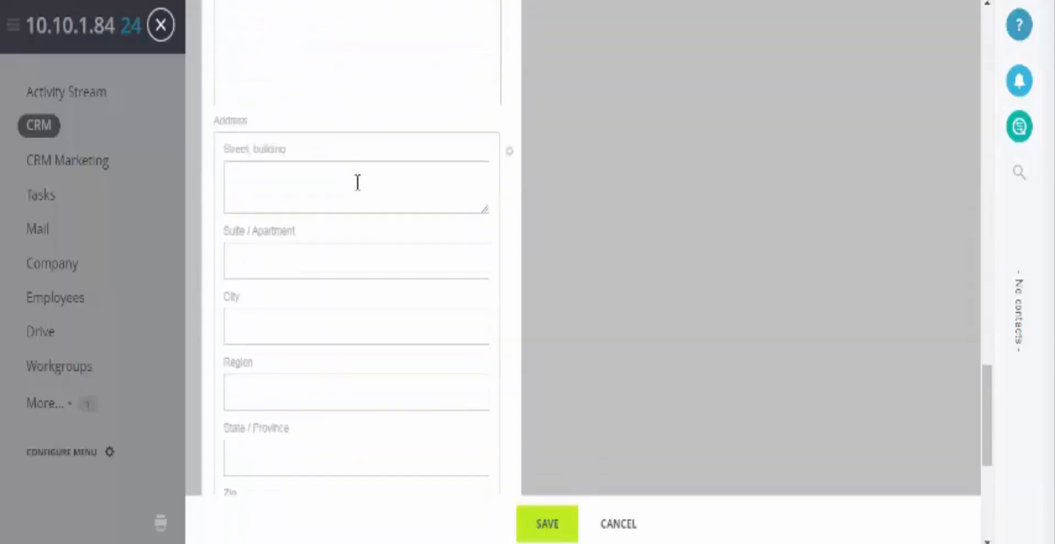
pyautogui.scroll(-4, 358, 182)
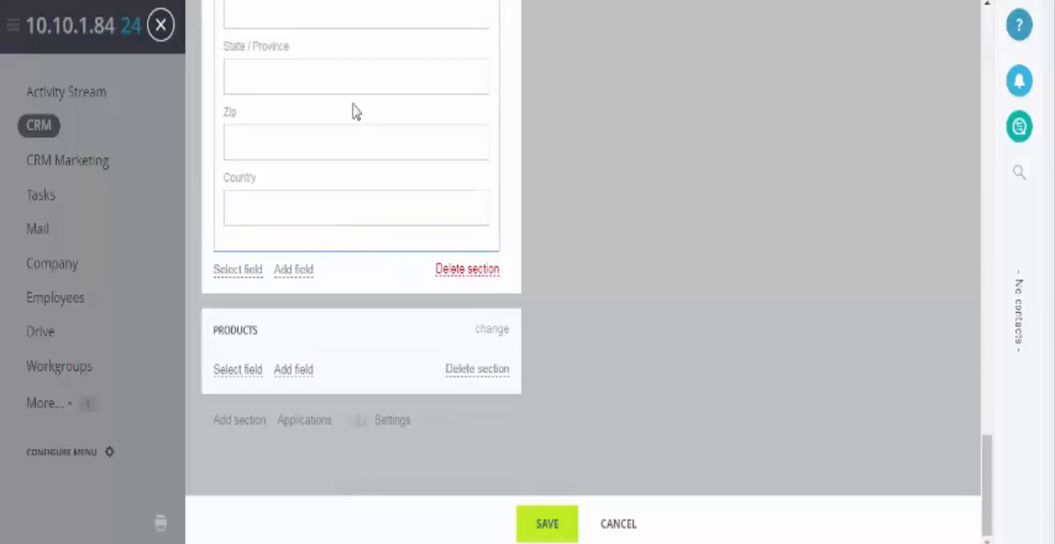
pyautogui.click(162, 26)
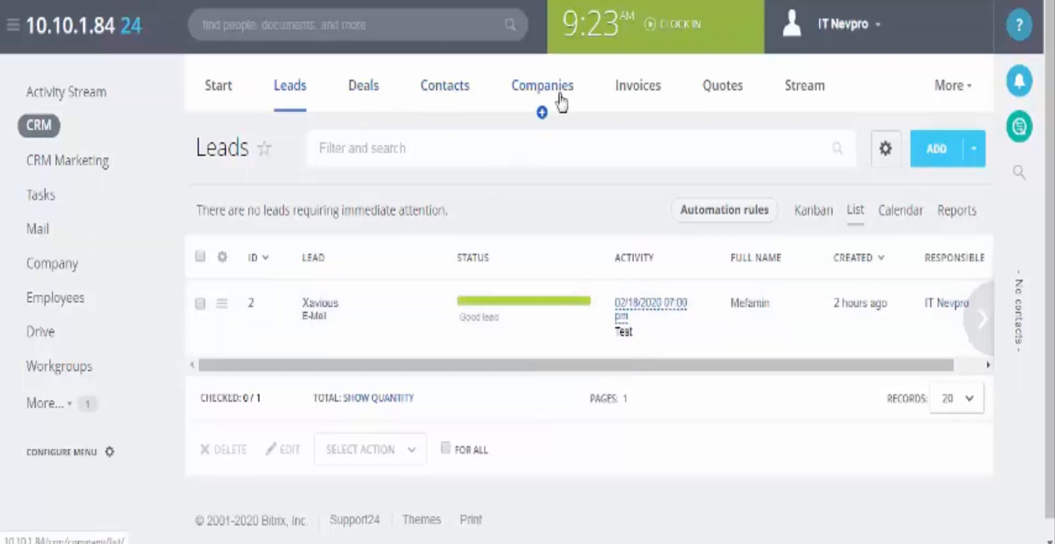
# Open the Xavious deal from the deals list, review its details, stages and history, and close it
pyautogui.click(371, 98)
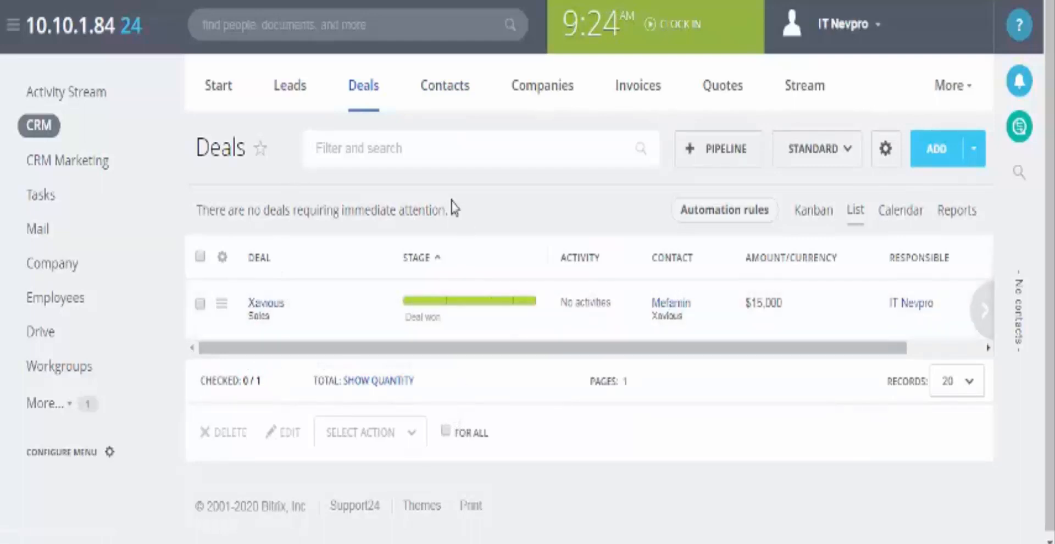
pyautogui.click(266, 305)
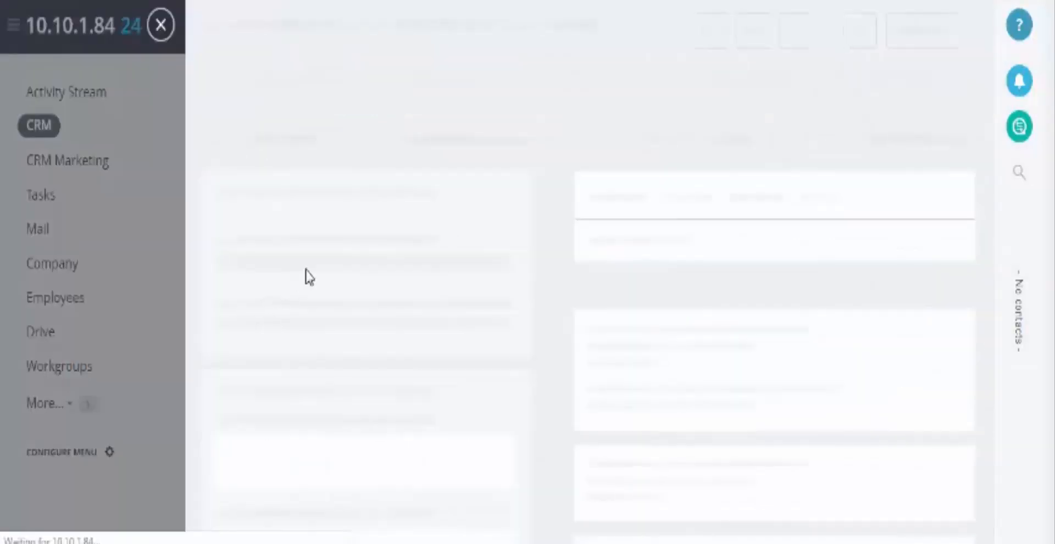
pyautogui.scroll(-8, 370, 244)
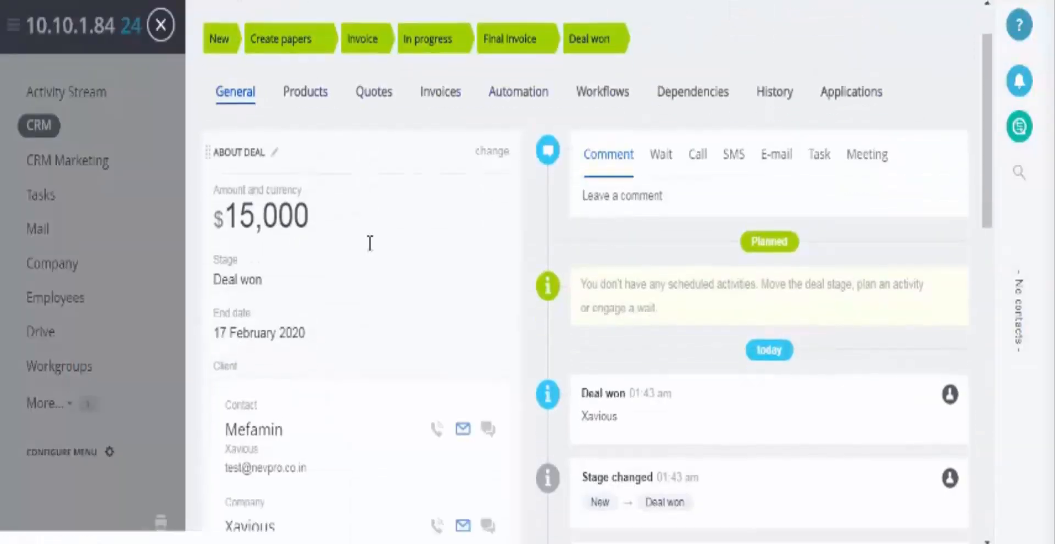
pyautogui.scroll(-6, 371, 256)
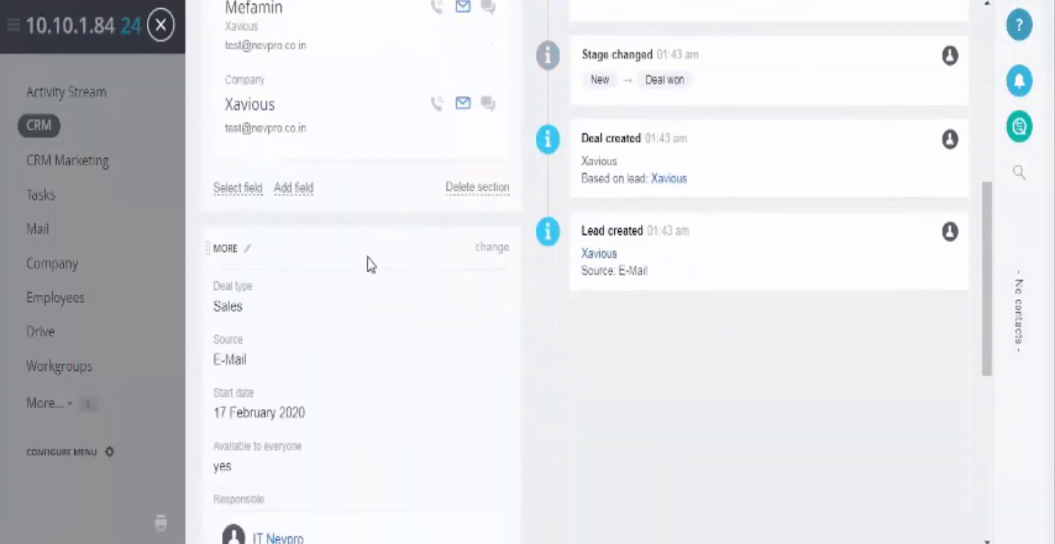
pyautogui.scroll(4, 369, 259)
pyautogui.scroll(10, 370, 259)
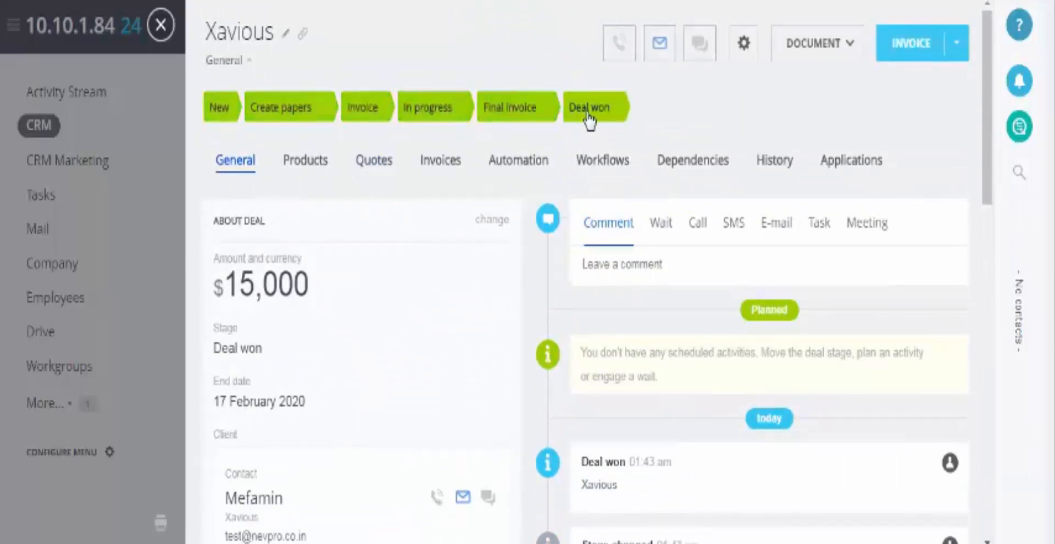
pyautogui.click(163, 25)
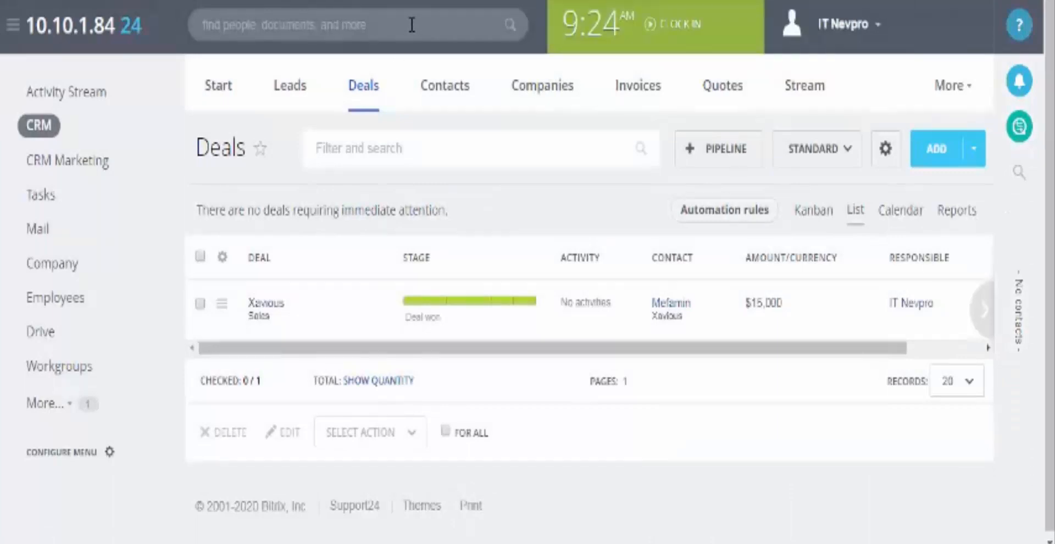
# Open the first contact's record from the contacts list, review its details, and close it
pyautogui.click(439, 92)
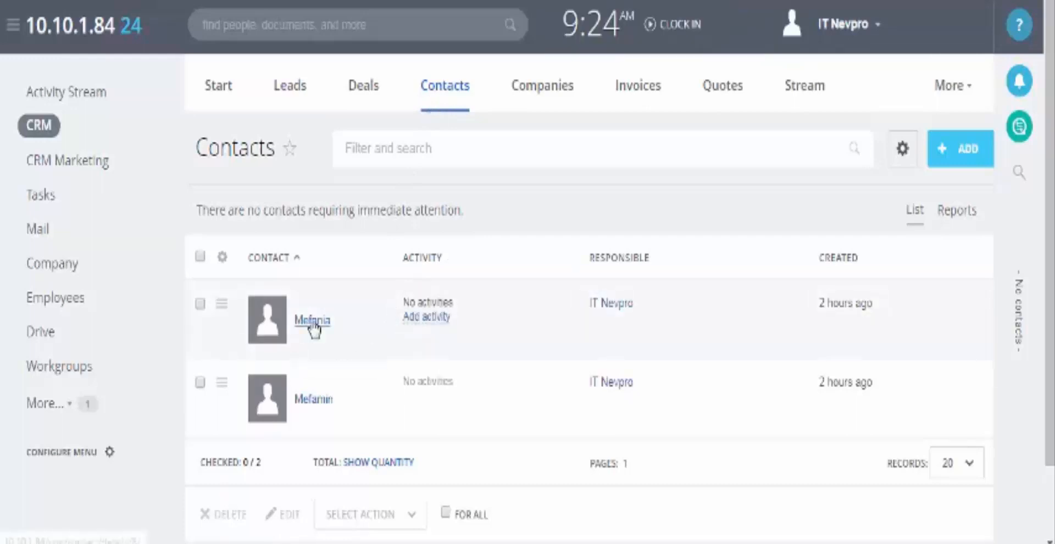
pyautogui.click(317, 324)
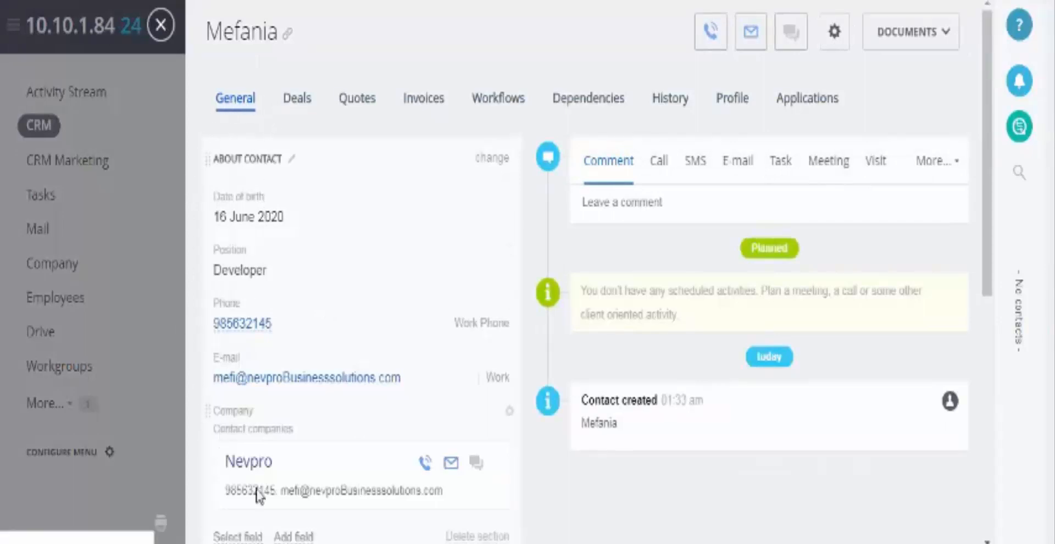
pyautogui.scroll(-2, 374, 467)
pyautogui.scroll(-2, 376, 467)
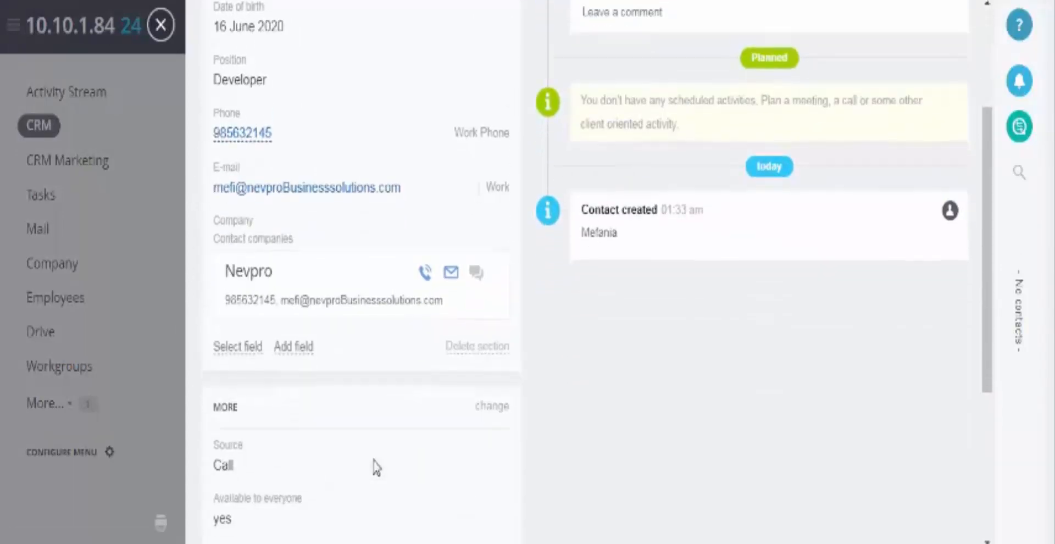
pyautogui.scroll(-6, 377, 467)
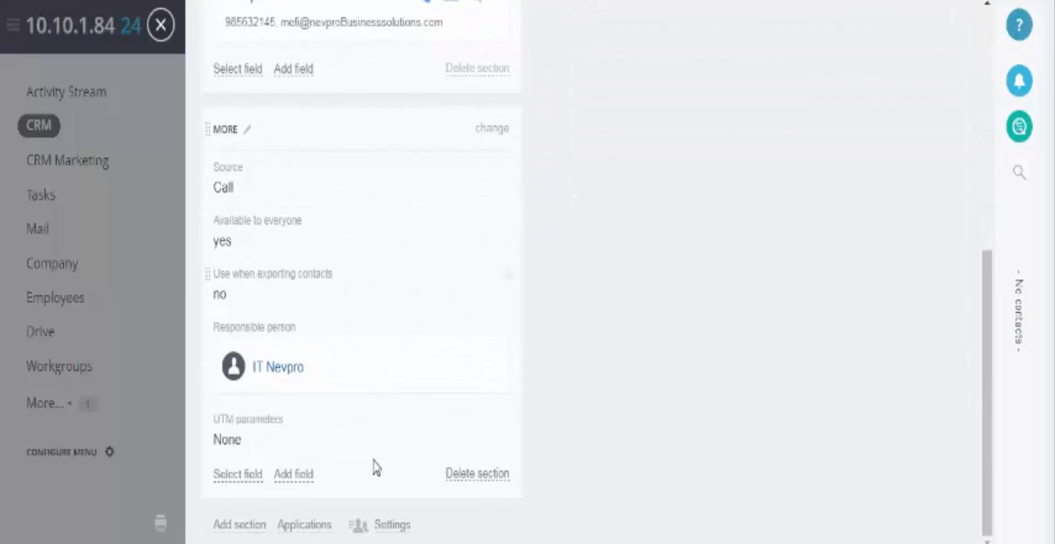
pyautogui.click(161, 24)
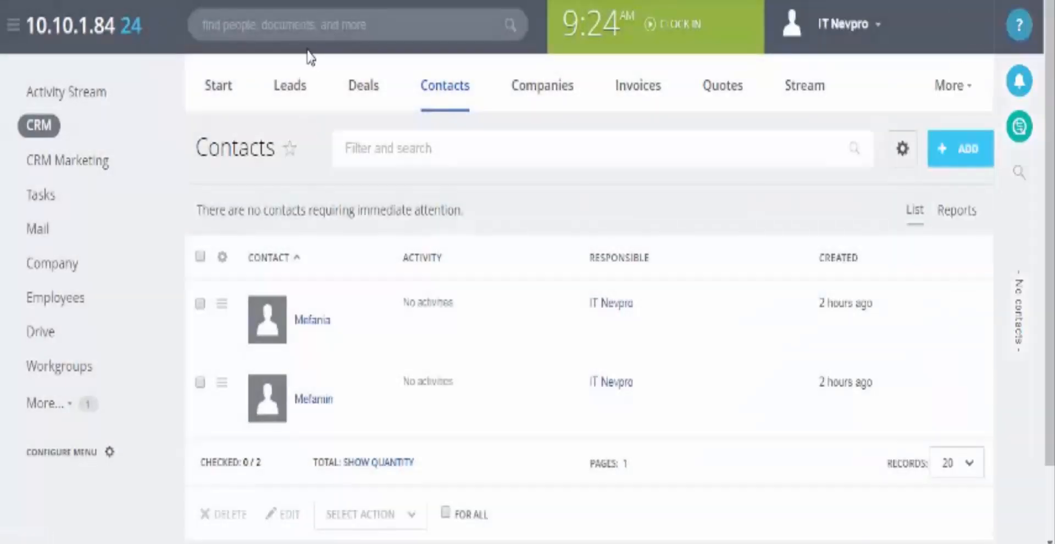
# Open the CRM companies list and look through the listed companies
pyautogui.click(544, 88)
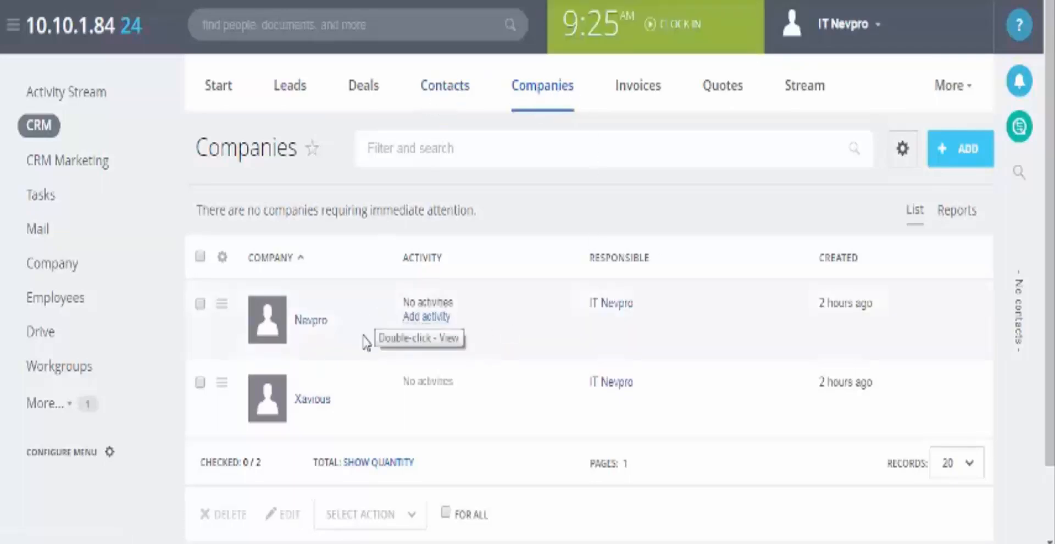
pyautogui.scroll(-2, 632, 377)
pyautogui.scroll(2, 637, 352)
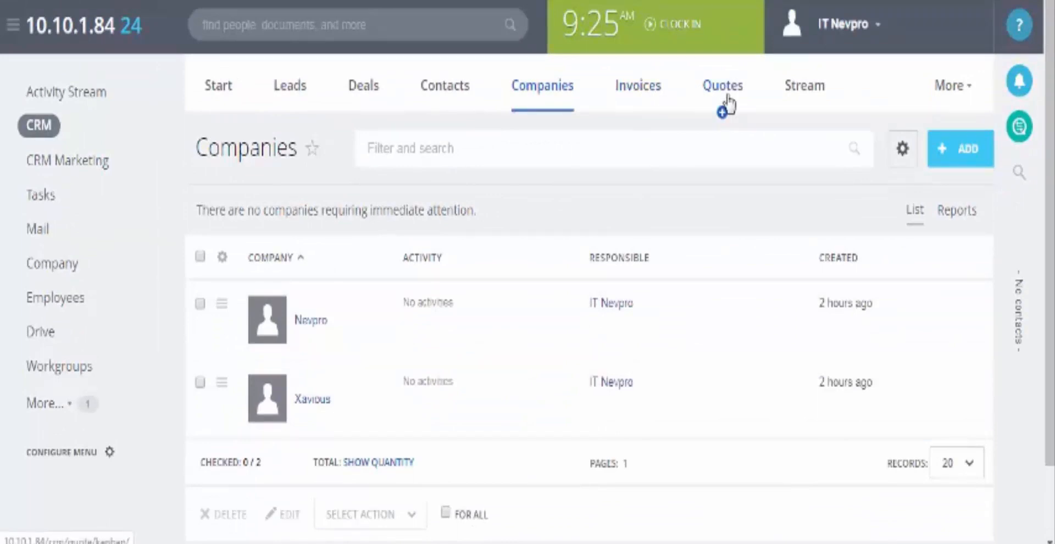
# Open the quotes board, start a new quote, and examine the quote information fields
pyautogui.click(724, 88)
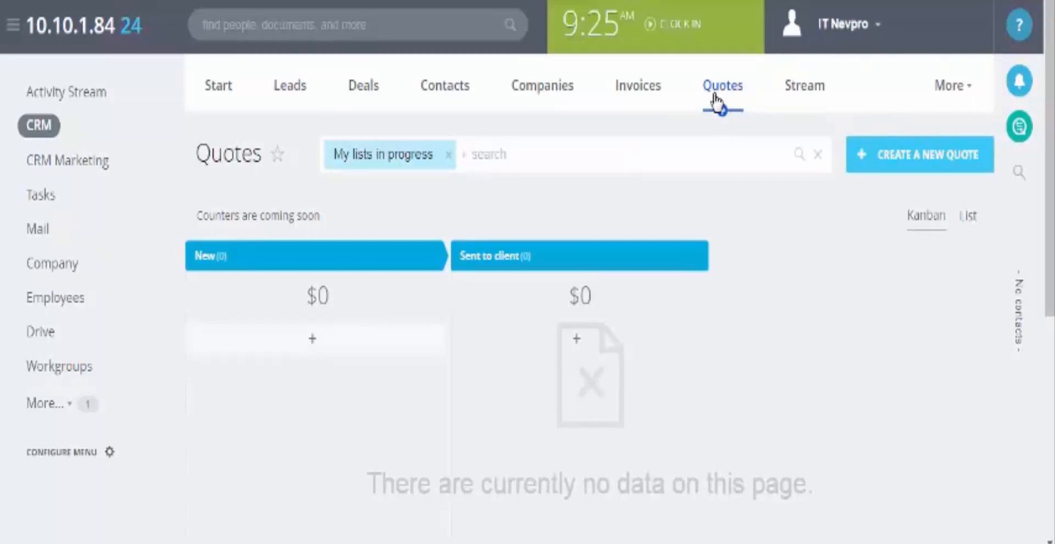
pyautogui.click(888, 170)
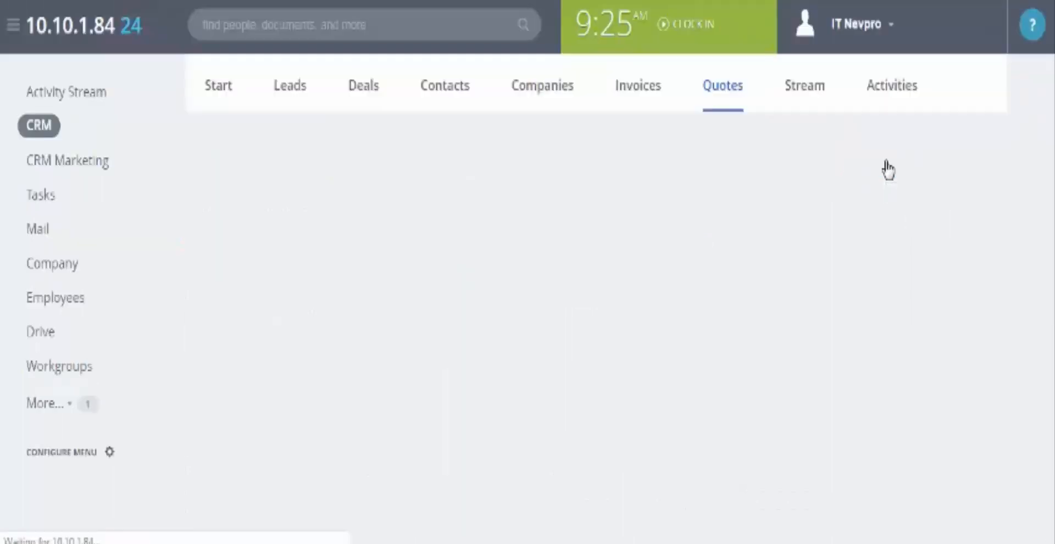
pyautogui.scroll(-2, 528, 327)
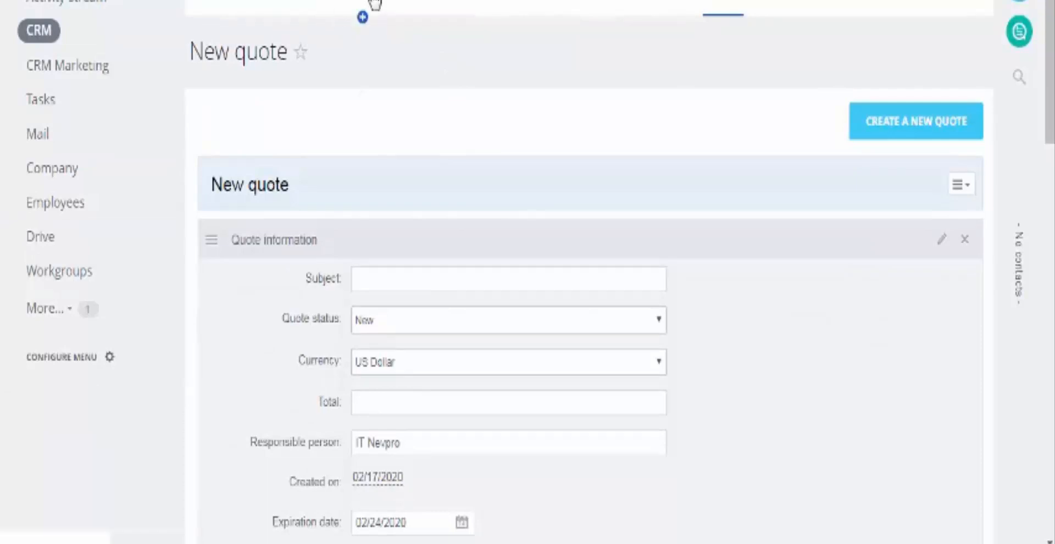
# Open the Xavious deal from the deals list and generate a quote from it
pyautogui.click(375, 3)
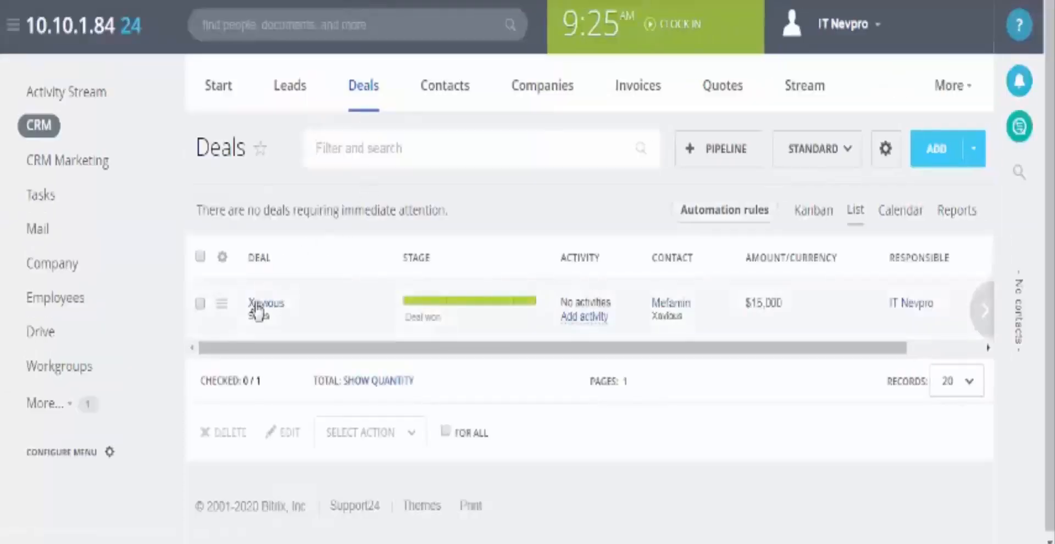
pyautogui.click(256, 312)
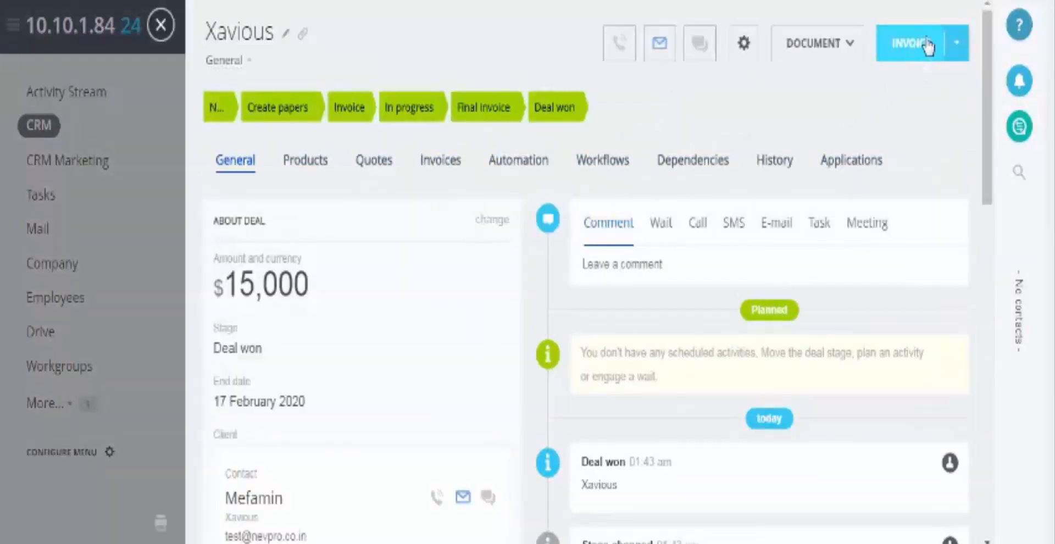
pyautogui.click(956, 45)
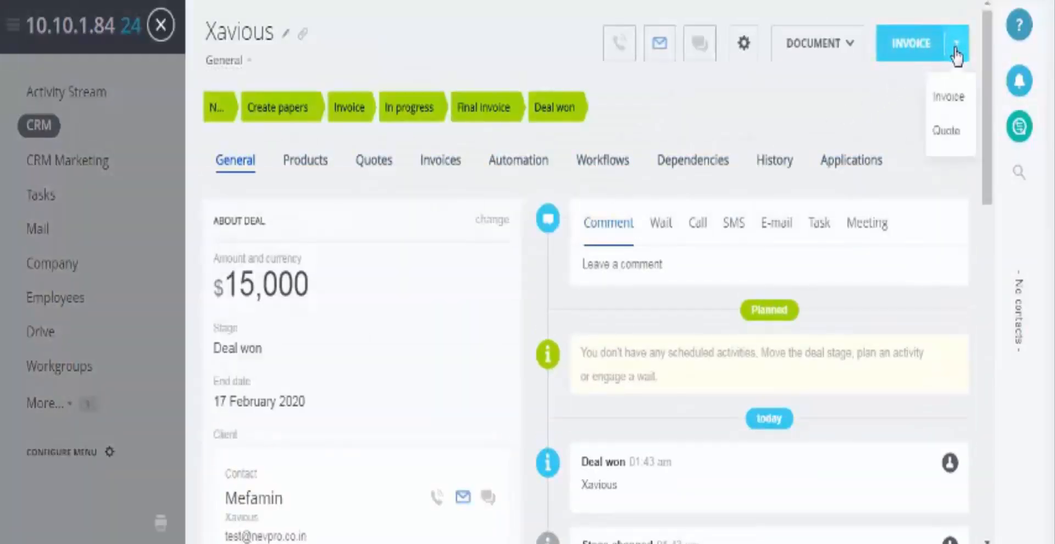
pyautogui.click(947, 134)
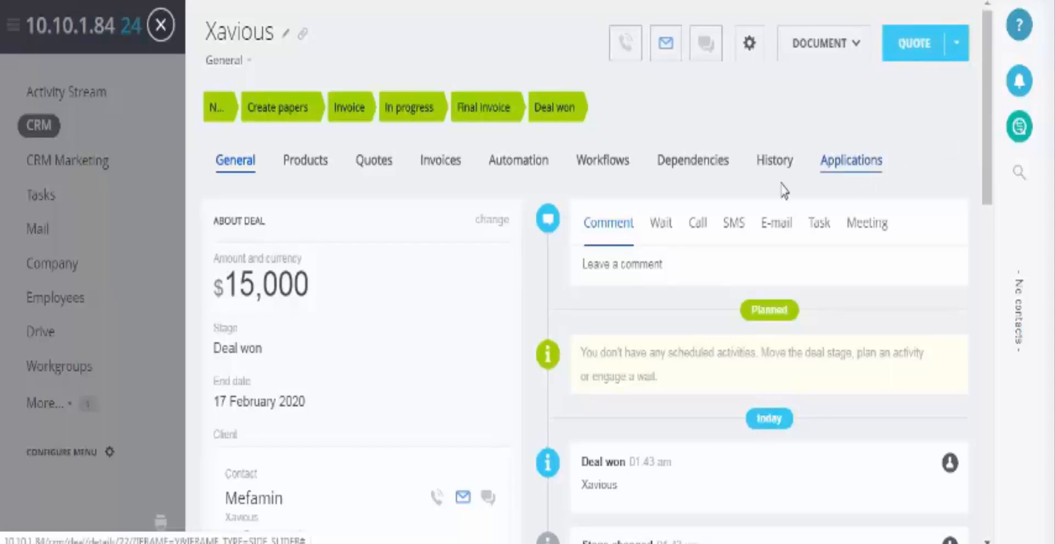
pyautogui.click(895, 47)
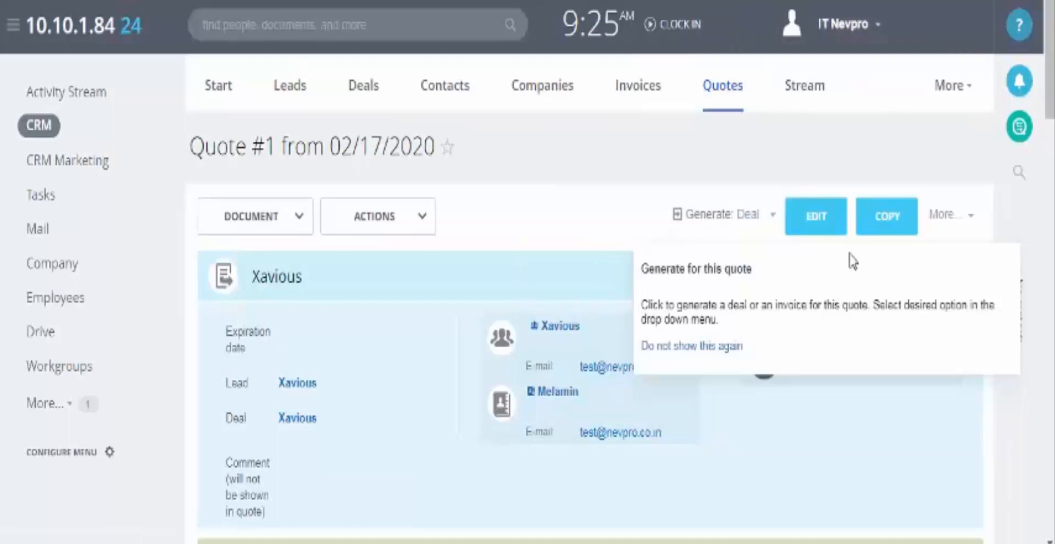
# Examine the generated quote's summary, quote fields, client information and the contacts mentioned in it
pyautogui.scroll(-2, 527, 298)
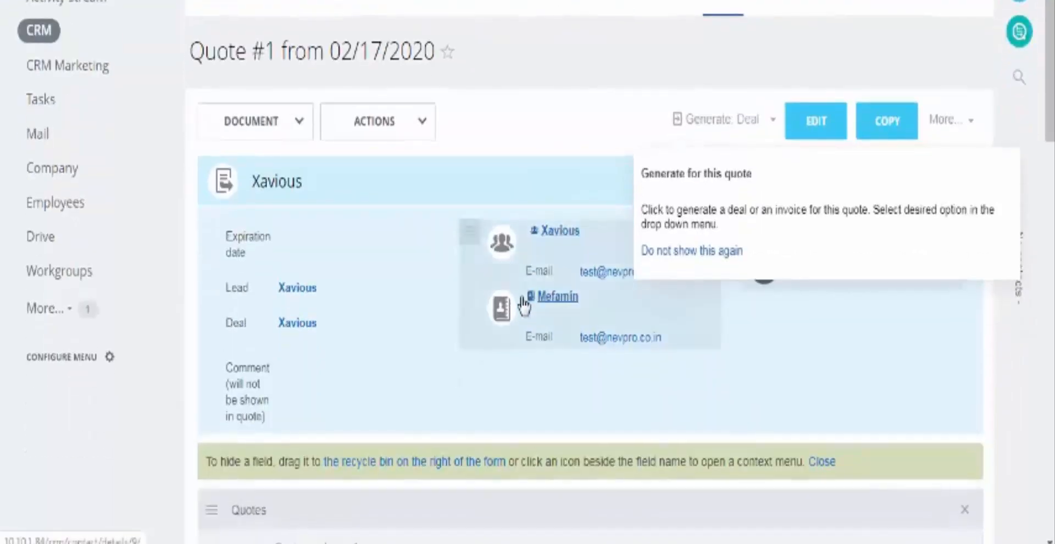
pyautogui.scroll(-8, 524, 305)
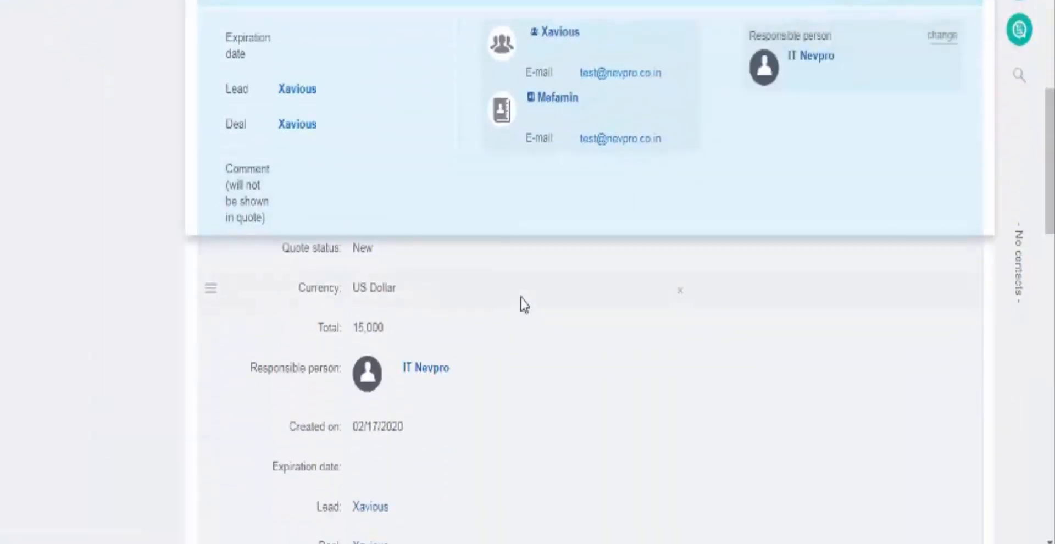
pyautogui.scroll(-10, 524, 306)
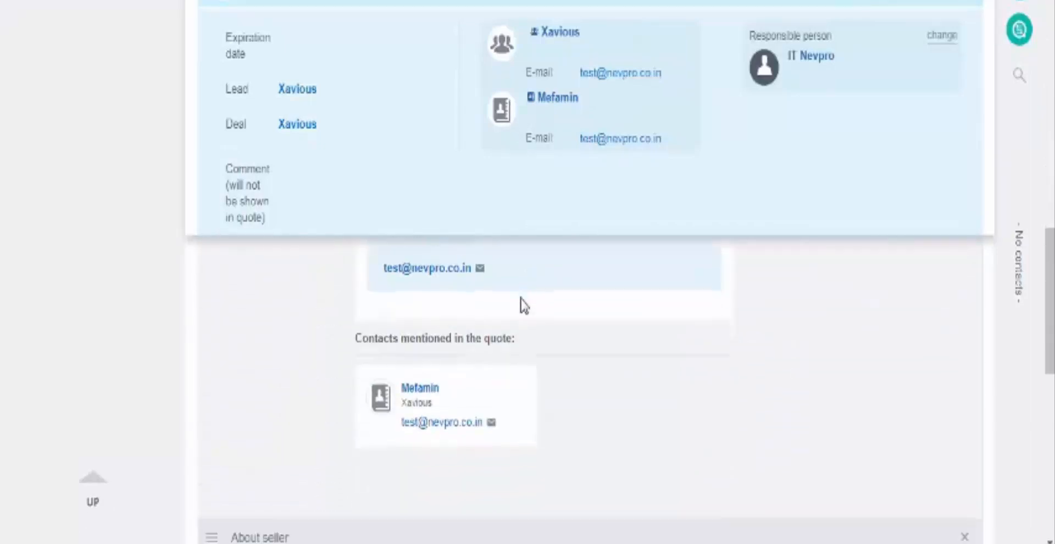
pyautogui.scroll(-6, 523, 306)
pyautogui.scroll(12, 523, 308)
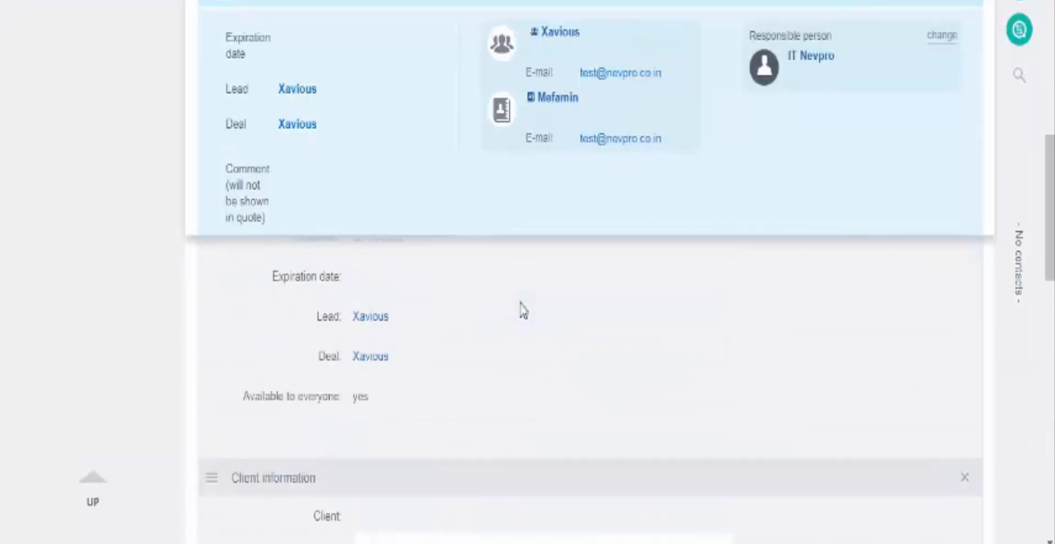
pyautogui.scroll(10, 522, 309)
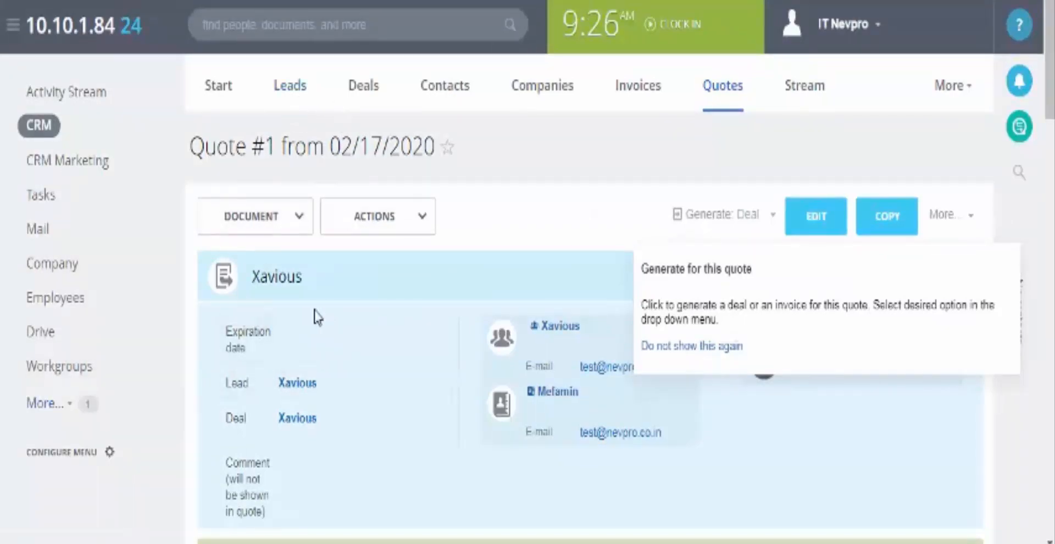
pyautogui.scroll(-4, 302, 327)
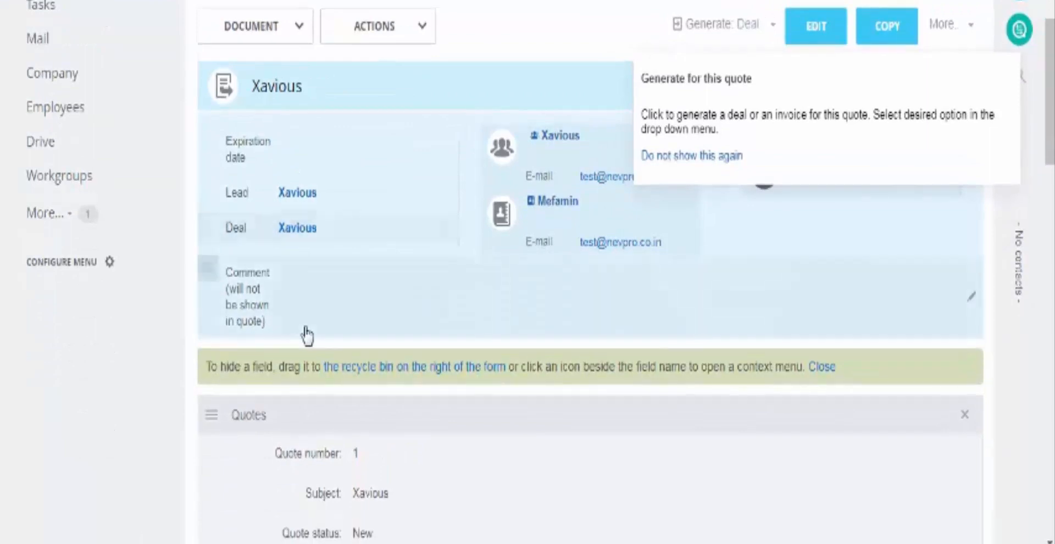
pyautogui.scroll(-10, 306, 334)
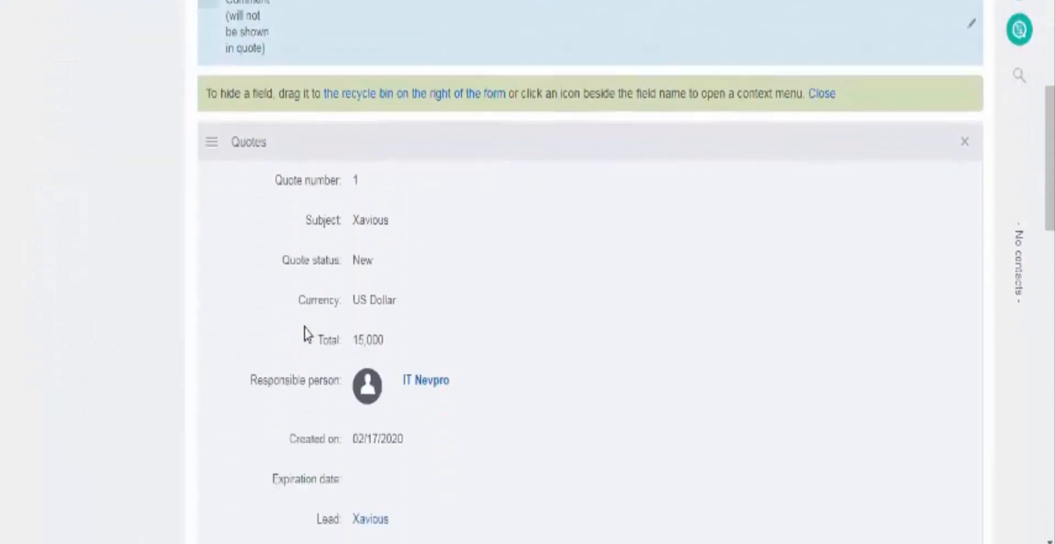
pyautogui.scroll(-15, 306, 334)
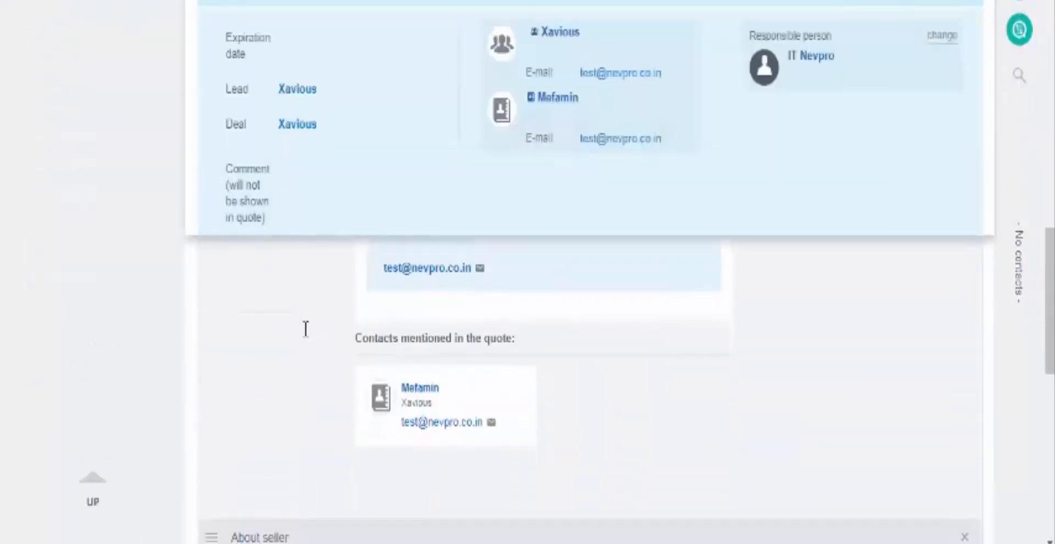
pyautogui.scroll(20, 306, 337)
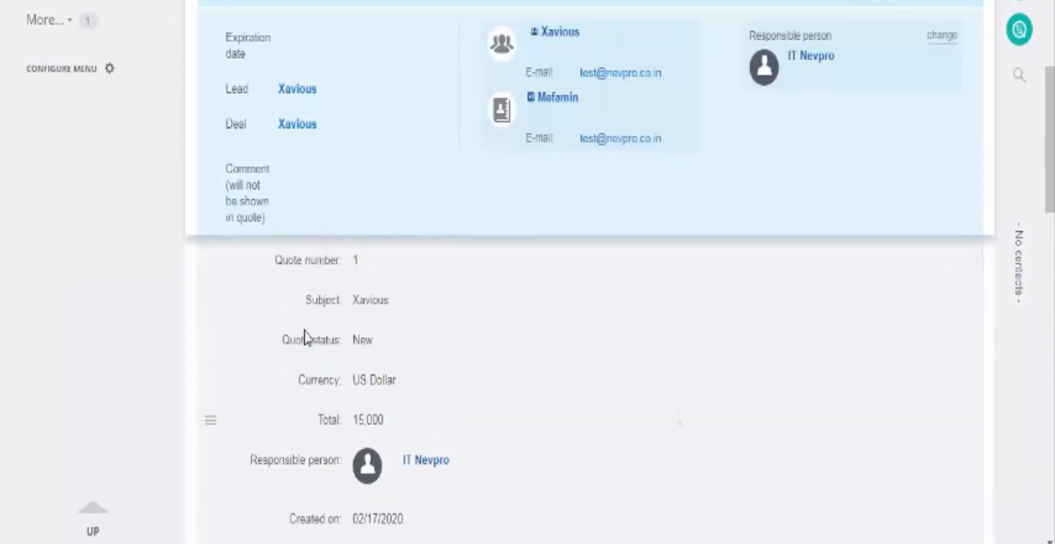